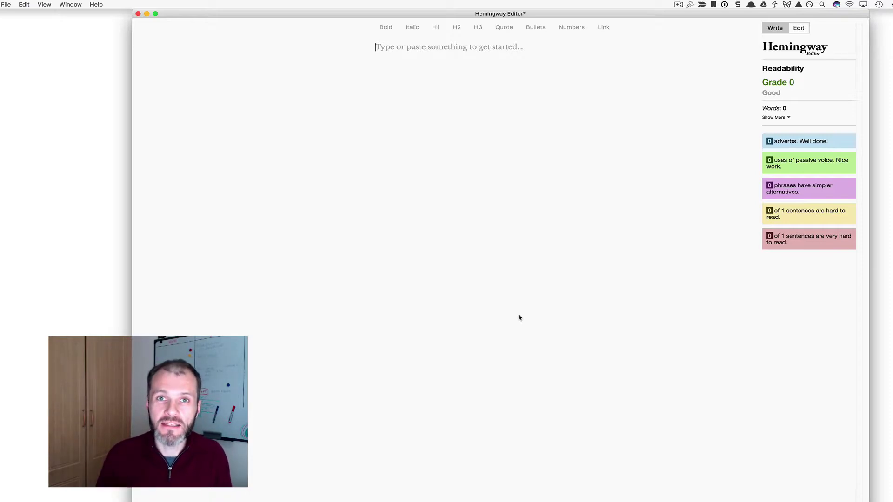
{"action": "key", "text": "super+v"}
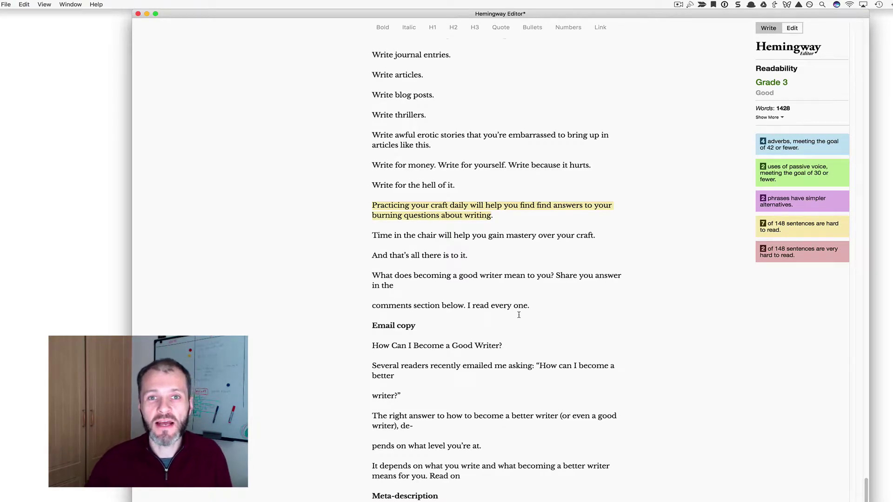
{"action": "scroll", "coordinate": [518, 315], "scroll_direction": "up", "scroll_amount": 20}
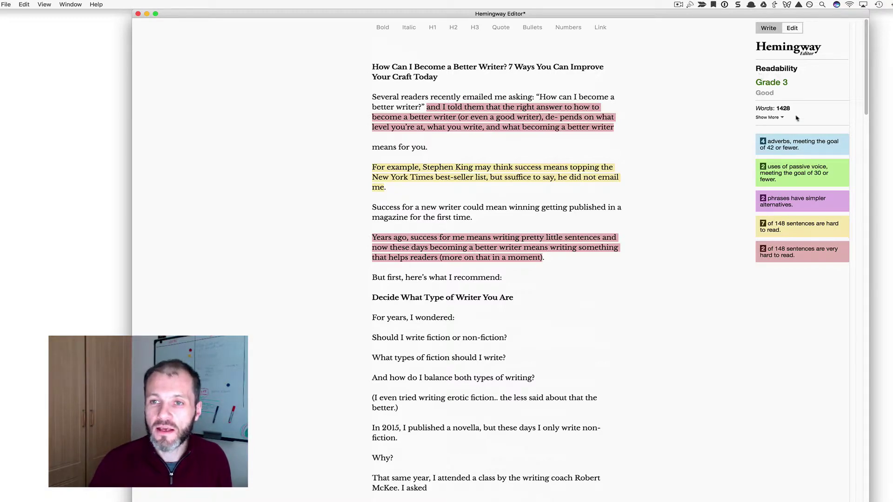
{"action": "left_click", "coordinate": [768, 117]}
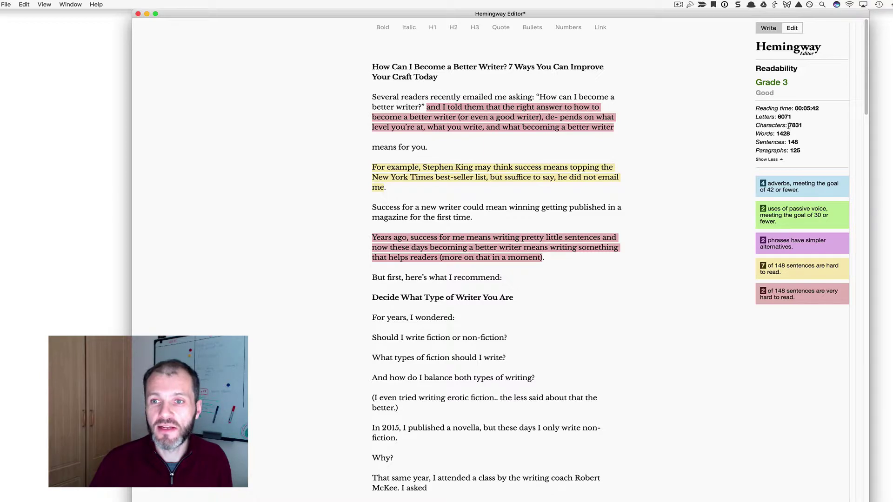
{"action": "left_click", "coordinate": [771, 160]}
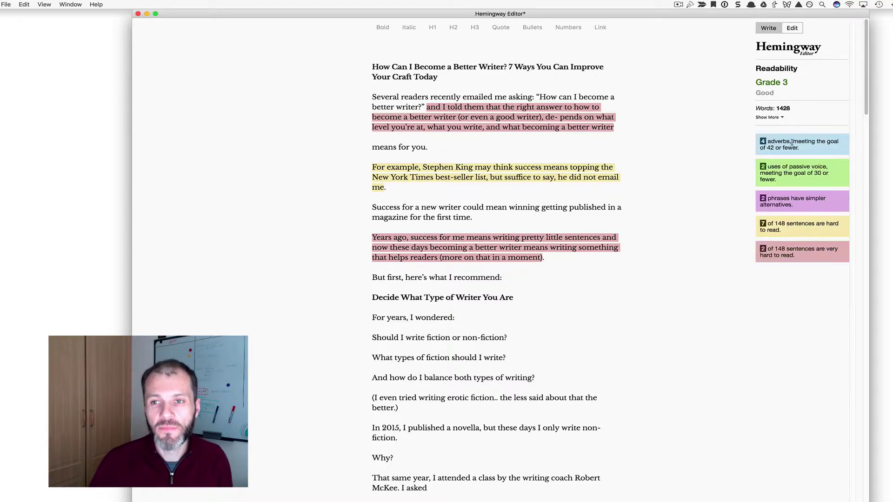
- Drop 'and' to start an 'I told them' paragraph, rejoin 'depends', and swap the comma for 'and'
{"action": "left_click", "coordinate": [444, 106]}
{"action": "key", "text": "BackSpace"}
{"action": "key", "text": "BackSpace"}
{"action": "key", "text": "BackSpace"}
{"action": "key", "text": "BackSpace"}
{"action": "key", "text": "BackSpace"}
{"action": "key", "text": "Return"}
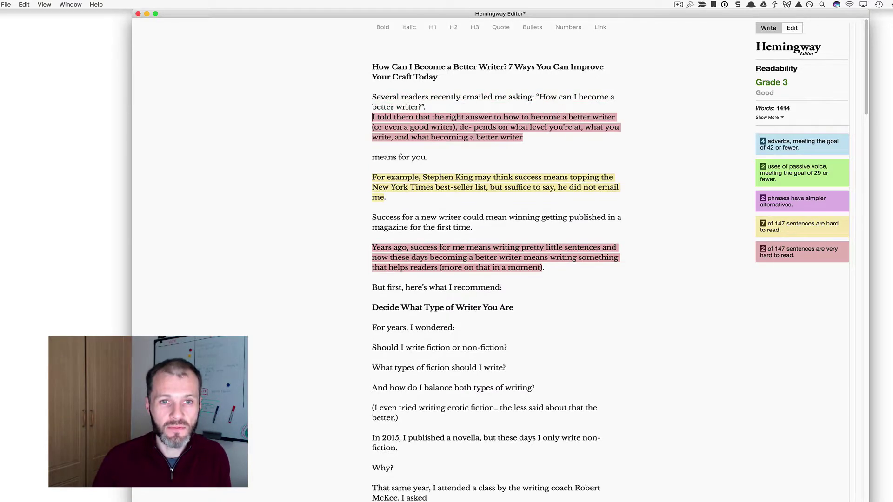
{"action": "left_click", "coordinate": [474, 137]}
{"action": "key", "text": "BackSpace"}
{"action": "key", "text": "BackSpace"}
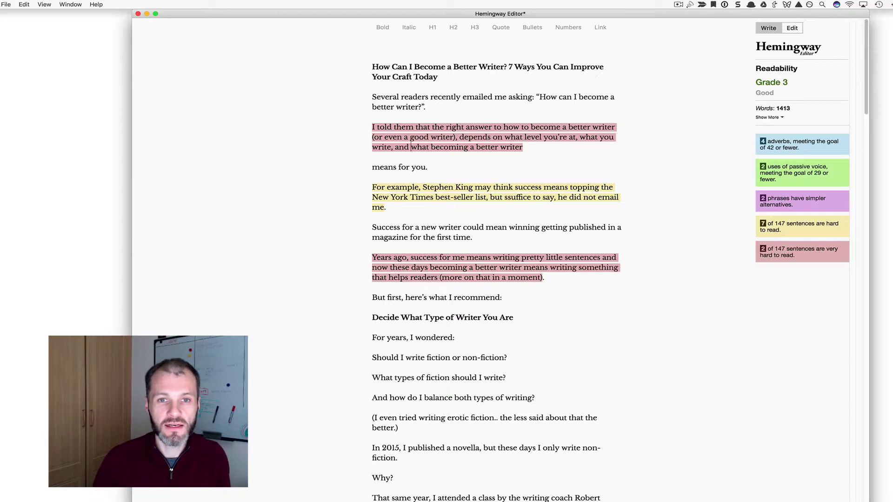
{"action": "key", "text": "BackSpace"}
{"action": "key", "text": "BackSpace"}
{"action": "type", "text": "and"}
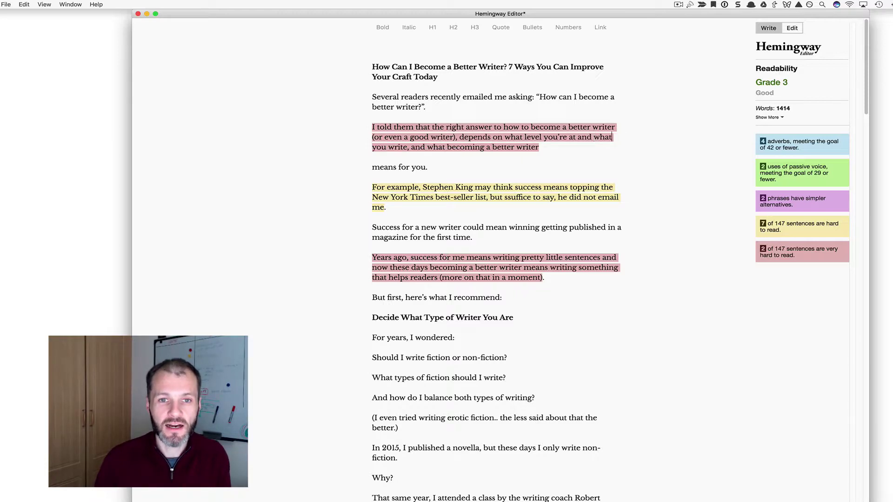
- End the paragraph at 'what you write.', deleting the trailing clause and 'means for you'
{"action": "left_click", "coordinate": [408, 147]}
{"action": "key", "text": "alt+shift+Right"}
{"action": "key", "text": "alt+shift+Right"}
{"action": "key", "text": "alt+shift+Right"}
{"action": "key", "text": "alt+shift+Right"}
{"action": "key", "text": "alt+shift+Right"}
{"action": "key", "text": "alt+shift+Right"}
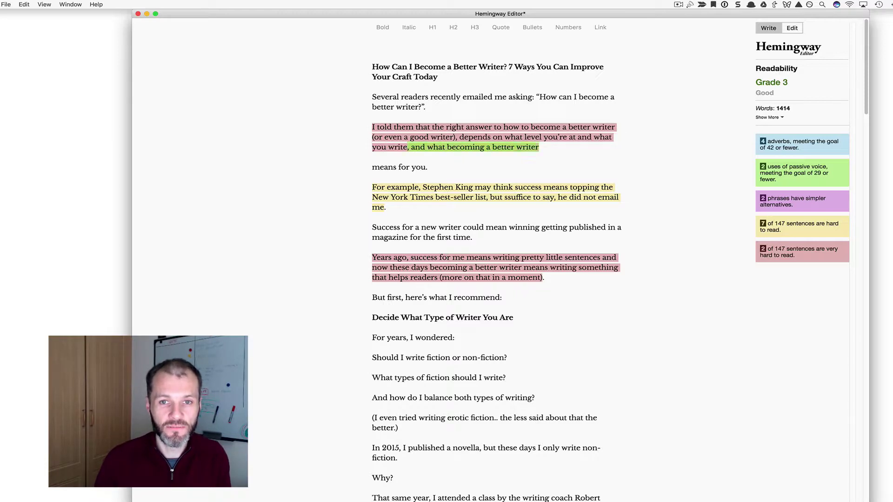
{"action": "key", "text": "BackSpace"}
{"action": "type", "text": "."}
{"action": "key", "text": "Down"}
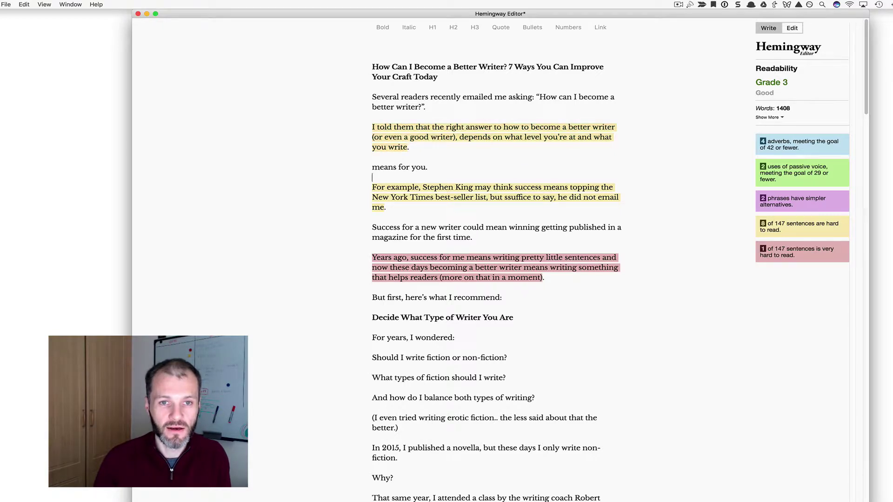
{"action": "key", "text": "alt+shift+Right"}
{"action": "key", "text": "alt+shift+Right"}
{"action": "key", "text": "alt+shift+Right"}
{"action": "key", "text": "BackSpace"}
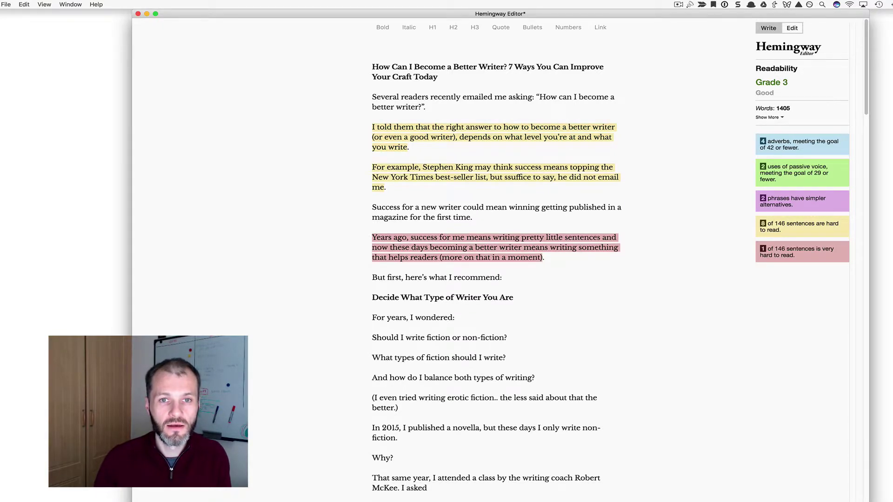
{"action": "key", "text": "Return"}
{"action": "left_click", "coordinate": [373, 127]}
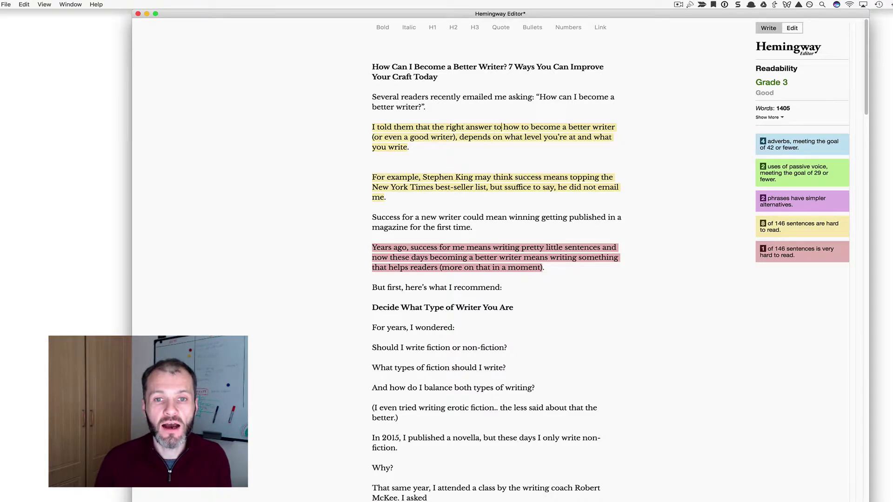
{"action": "left_click_drag", "start_coordinate": [493, 127], "coordinate": [402, 138]}
{"action": "key", "text": "BackSpace"}
{"action": "type", "text": "to becom"}
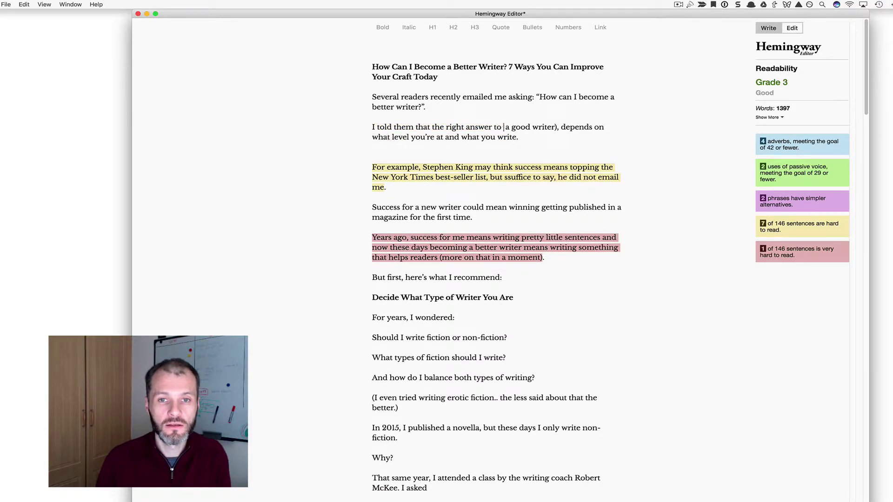
{"action": "type", "text": "ing"}
{"action": "key", "text": "Right"}
{"action": "key", "text": "Right"}
{"action": "key", "text": "Right"}
{"action": "key", "text": "Right"}
{"action": "key", "text": "Right"}
{"action": "key", "text": "Right"}
{"action": "key", "text": "Right"}
{"action": "key", "text": "Right"}
{"action": "key", "text": "Right"}
{"action": "key", "text": "Right"}
{"action": "key", "text": "Right"}
{"action": "key", "text": "Right"}
{"action": "key", "text": "Right"}
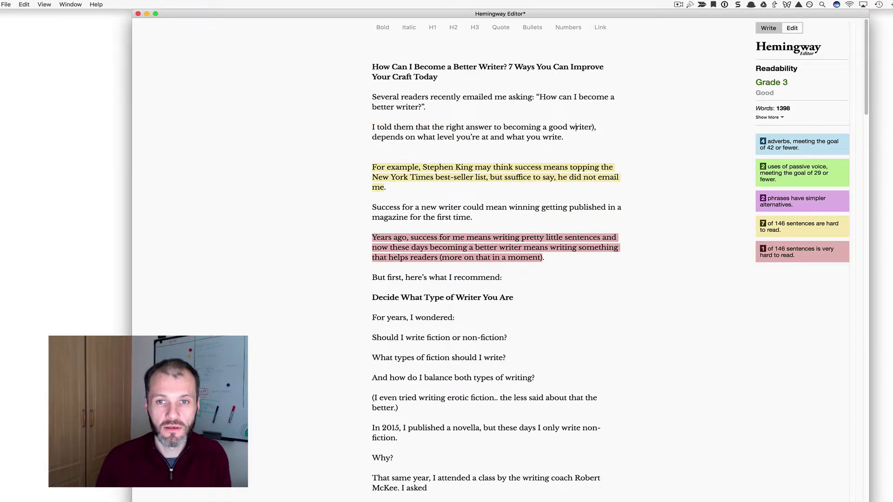
{"action": "key", "text": "Right"}
{"action": "key", "text": "Delete"}
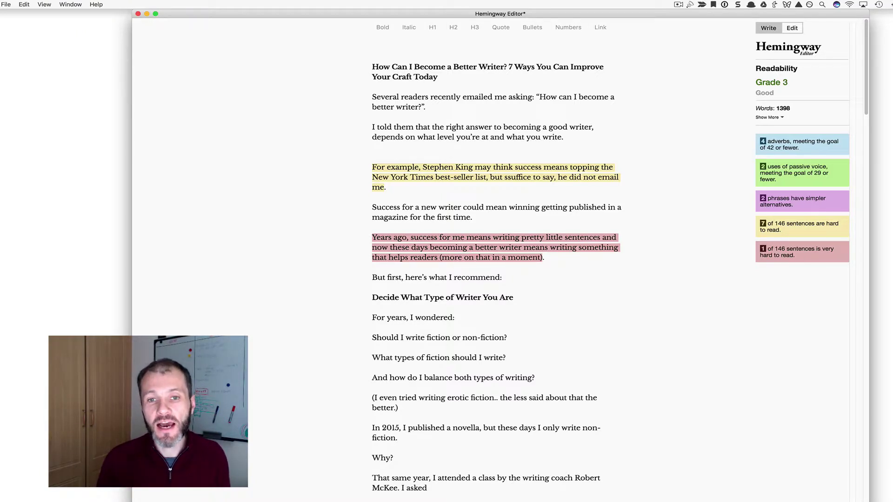
{"action": "type", "text": ")"}
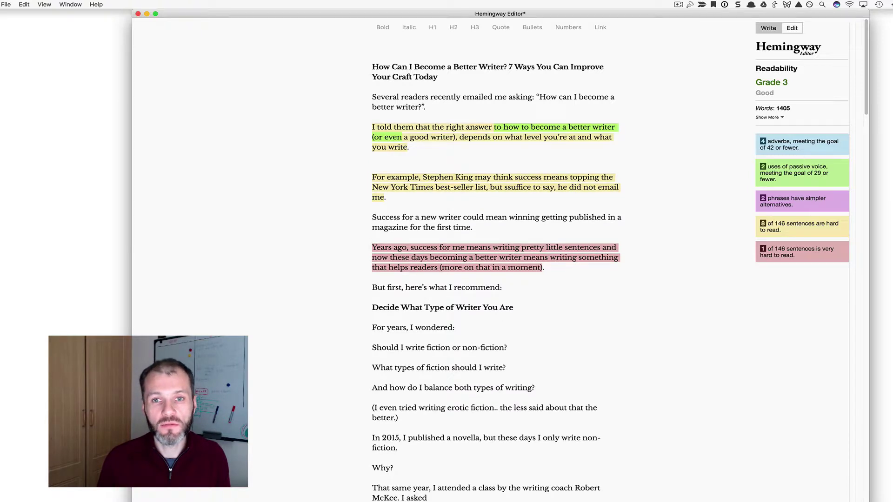
{"action": "left_click", "coordinate": [492, 137]}
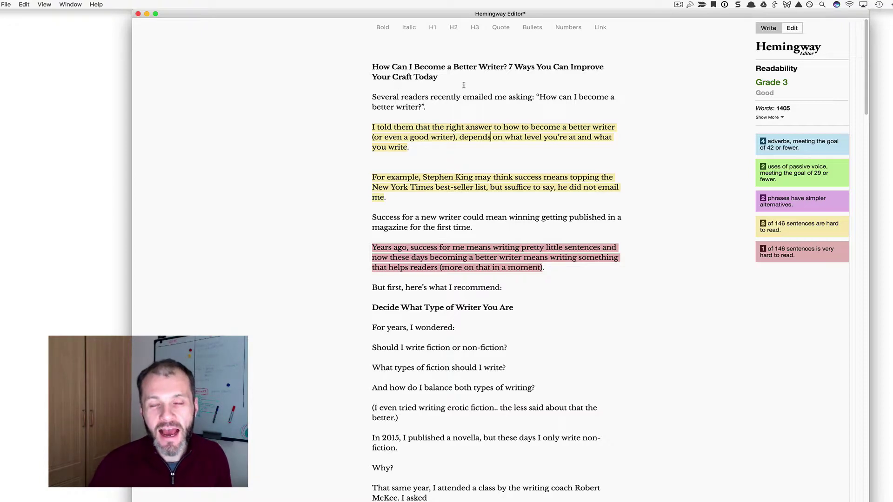
{"action": "left_click_drag", "start_coordinate": [504, 67], "coordinate": [372, 67]}
{"action": "left_click_drag", "start_coordinate": [504, 127], "coordinate": [456, 139]}
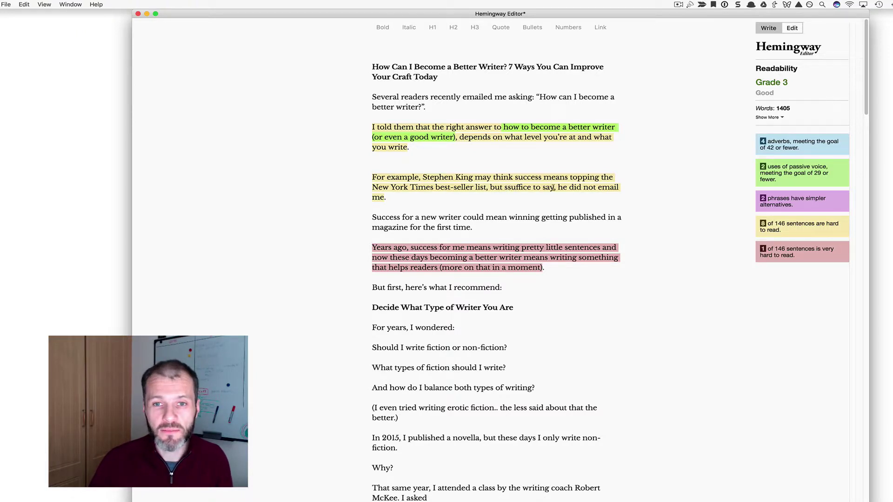
- End the Stephen King sentence at 'best-seller list.' and move 'Suffice…' to a new paragraph without 'but'
{"action": "left_click", "coordinate": [486, 188]}
{"action": "type", "text": "."}
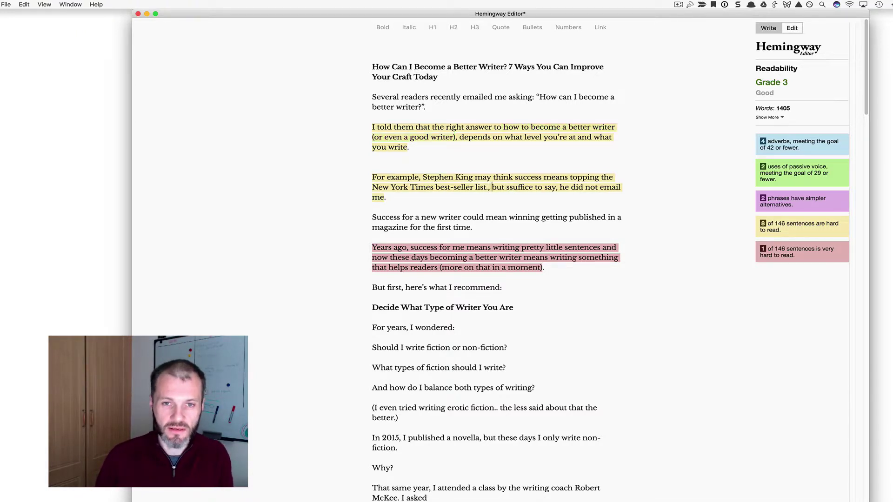
{"action": "key", "text": "Delete"}
{"action": "key", "text": "Delete"}
{"action": "key", "text": "Delete"}
{"action": "key", "text": "Delete"}
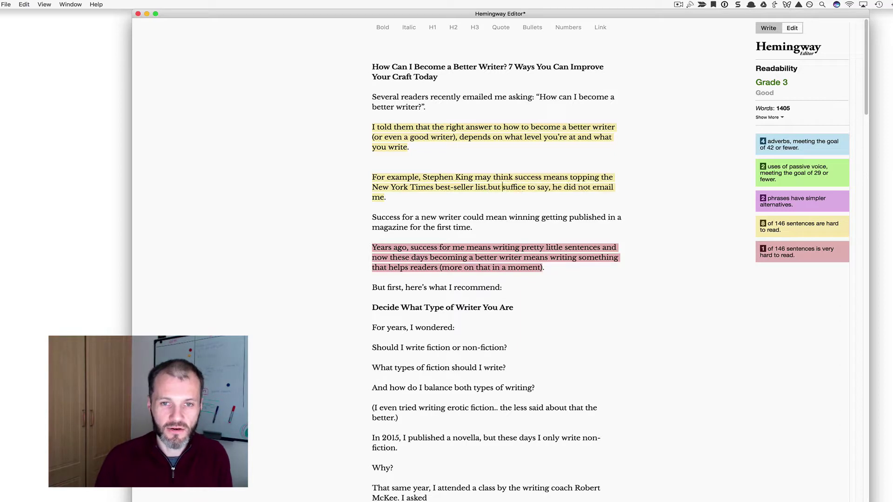
{"action": "key", "text": "BackSpace"}
{"action": "key", "text": "BackSpace"}
{"action": "type", "text": "S"}
{"action": "key", "text": "Return"}
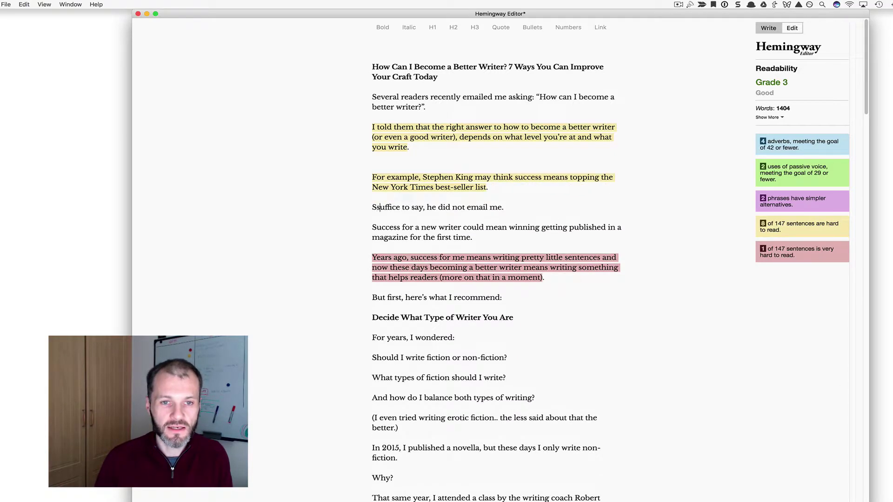
- Wrap 'Suffice to say, he did not email me.' in parentheses and delete 'For example,'
{"action": "key", "text": "Delete"}
{"action": "type", "text": "("}
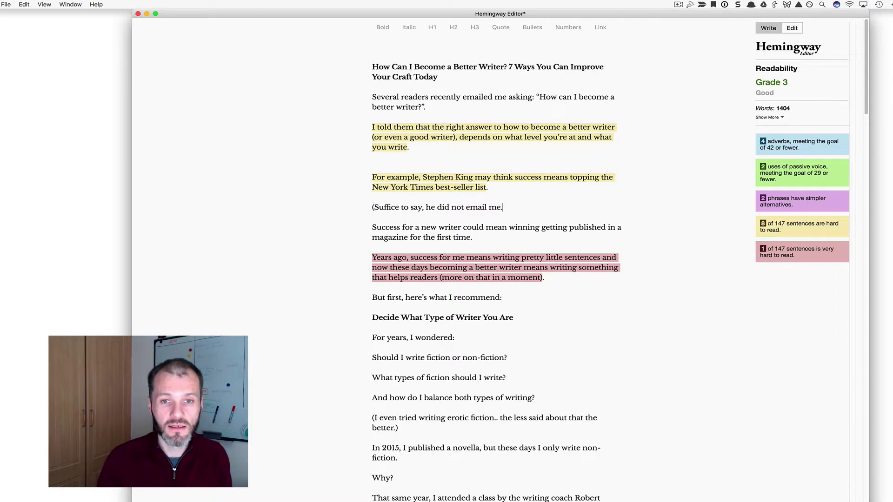
{"action": "type", "text": ")"}
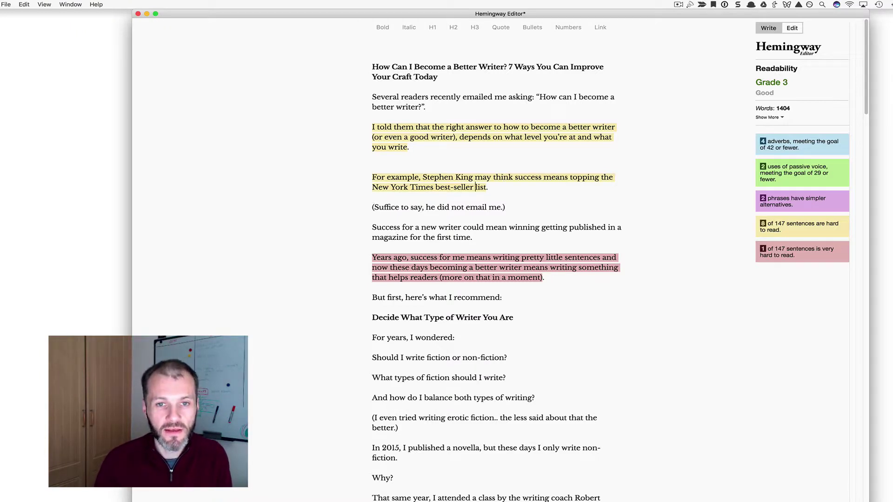
{"action": "left_click", "coordinate": [422, 177]}
{"action": "key", "text": "alt+BackSpace"}
{"action": "key", "text": "alt+BackSpace"}
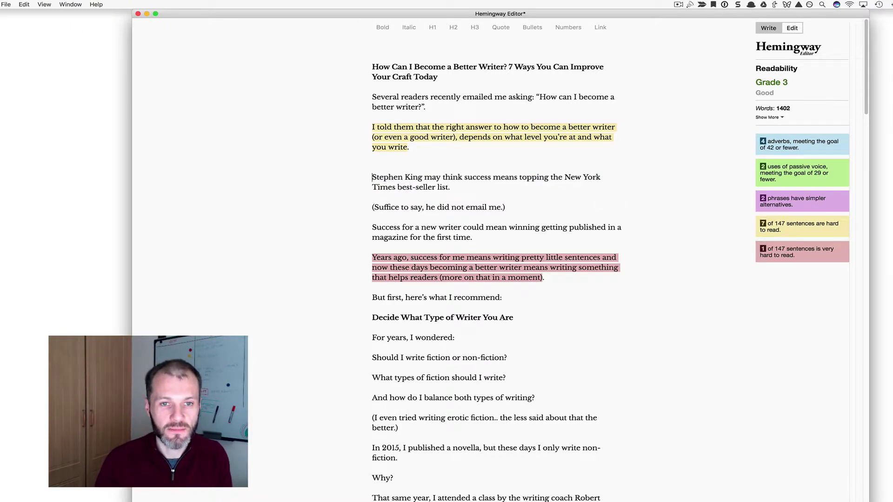
- Change 'means' to 'meant' in the long red sentence
{"action": "left_click", "coordinate": [489, 257]}
{"action": "key", "text": "BackSpace"}
{"action": "type", "text": "t"}
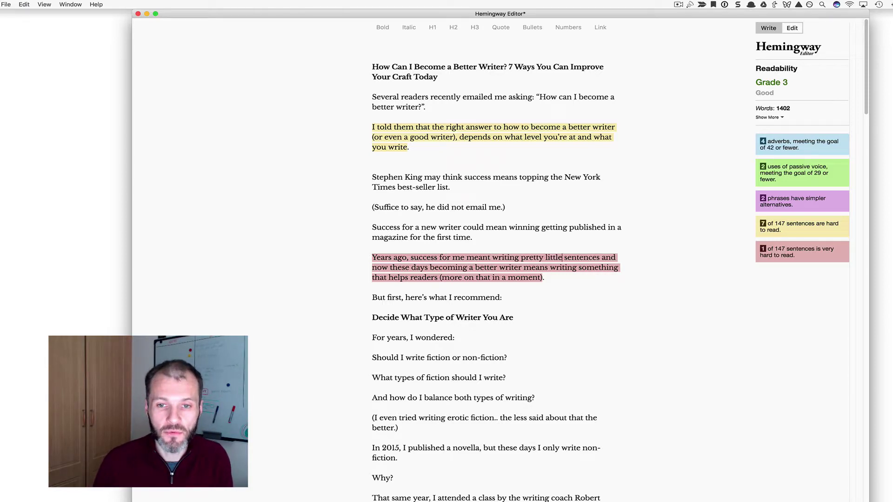
- Split the sentence after 'sentences.', starting the second with 'Today,' and dropping 'and now these days'
{"action": "left_click", "coordinate": [600, 257]}
{"action": "type", "text": "."}
{"action": "key", "text": "Delete"}
{"action": "key", "text": "Delete"}
{"action": "key", "text": "Delete"}
{"action": "key", "text": "Delete"}
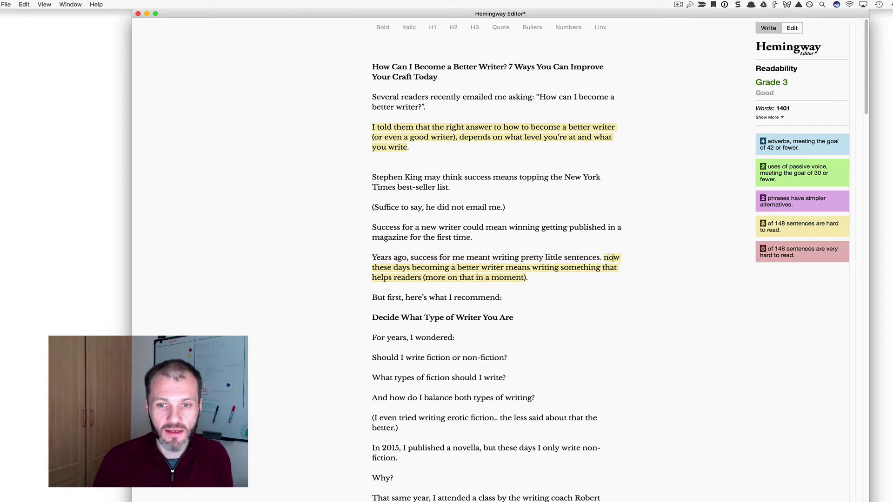
{"action": "key", "text": "Left"}
{"action": "key", "text": "Left"}
{"action": "key", "text": "Left"}
{"action": "type", "text": "T"}
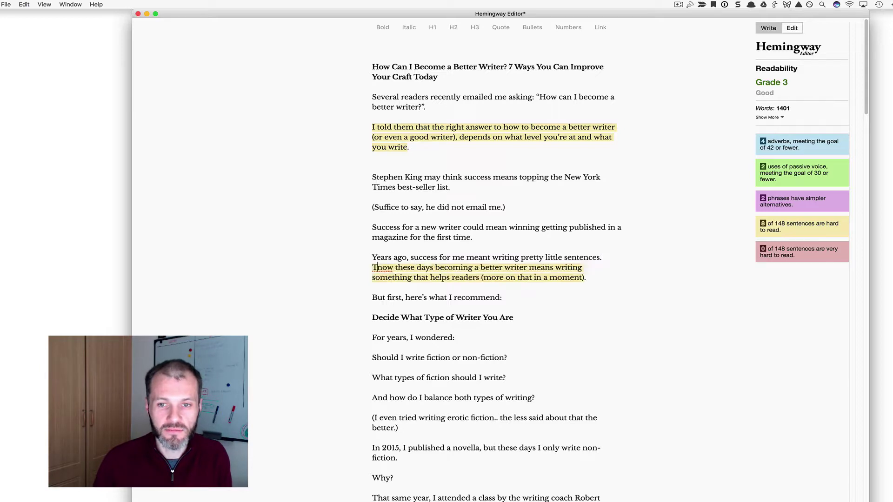
{"action": "type", "text": "oday,"}
{"action": "key", "text": "shift+alt+Right"}
{"action": "key", "text": "shift+alt+Right"}
{"action": "key", "text": "BackSpace"}
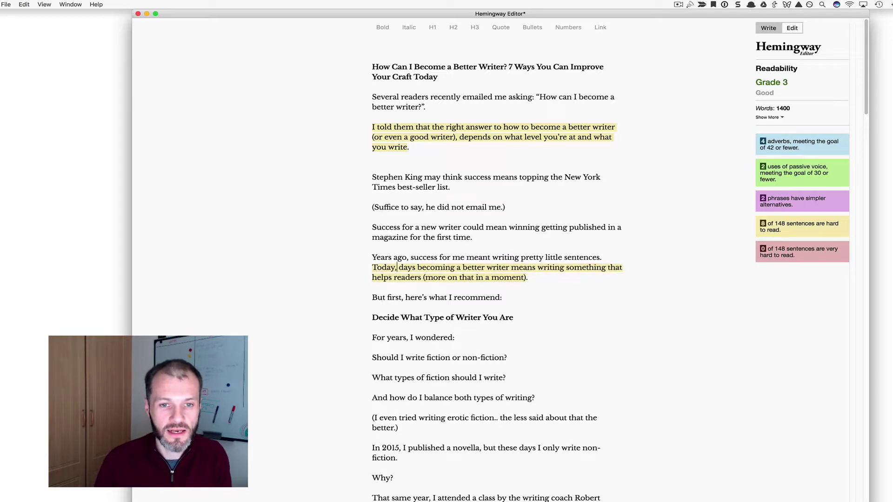
{"action": "key", "text": "shift+alt+Right"}
{"action": "key", "text": "BackSpace"}
{"action": "key", "text": "alt+Right"}
{"action": "key", "text": "alt+Right"}
{"action": "key", "text": "alt+Right"}
{"action": "key", "text": "alt+Right"}
{"action": "key", "text": "alt+Right"}
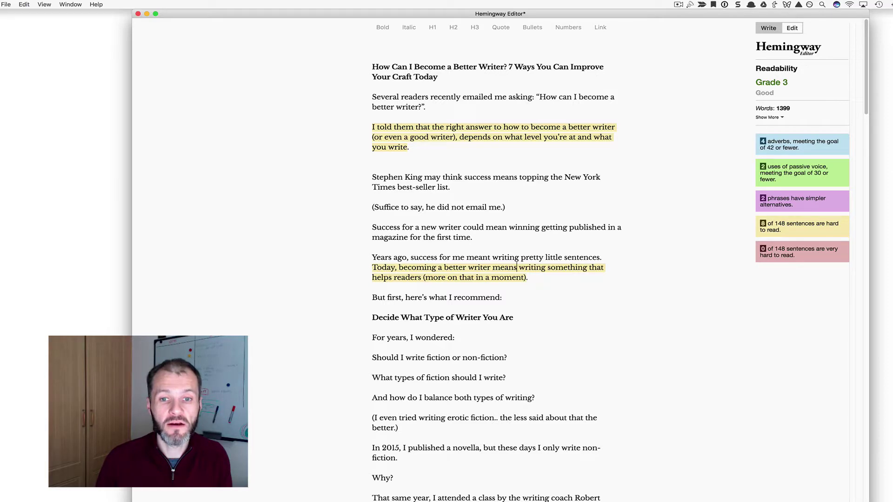
{"action": "key", "text": "alt+Right"}
{"action": "key", "text": "alt+Right"}
{"action": "key", "text": "alt+Right"}
{"action": "key", "text": "alt+Right"}
{"action": "key", "text": "alt+Right"}
{"action": "key", "text": "shift+alt+Right"}
{"action": "key", "text": "shift+alt+Right"}
{"action": "key", "text": "shift+alt+Right"}
{"action": "key", "text": "shift+alt+Right"}
{"action": "key", "text": "shift+alt+Right"}
{"action": "key", "text": "shift+alt+Right"}
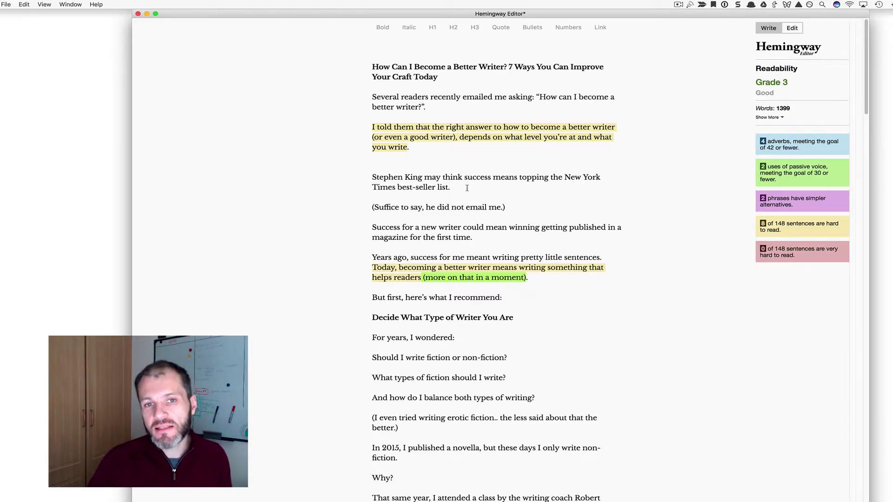
{"action": "scroll", "coordinate": [481, 225], "scroll_direction": "down", "scroll_amount": 1}
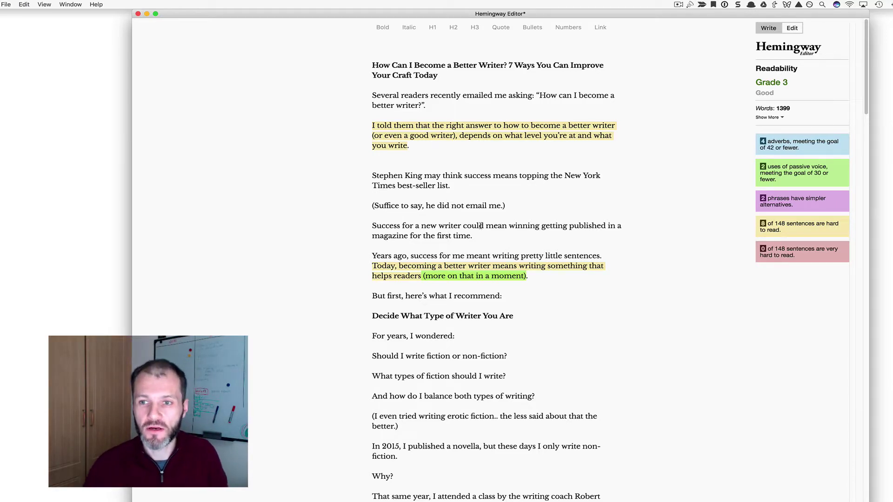
- Replace 'On the other hand, a' with 'A' at the start of the experienced-writer paragraph
{"action": "scroll", "coordinate": [471, 269], "scroll_direction": "down", "scroll_amount": 2}
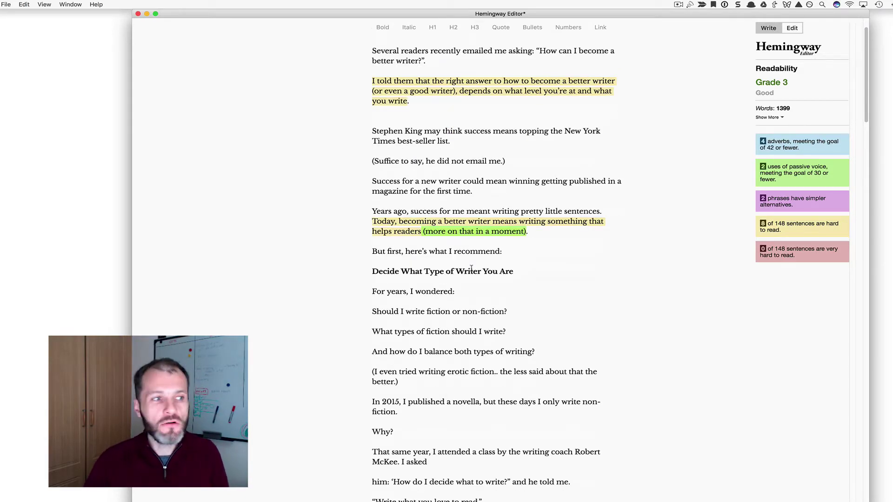
{"action": "scroll", "coordinate": [471, 268], "scroll_direction": "down", "scroll_amount": 20}
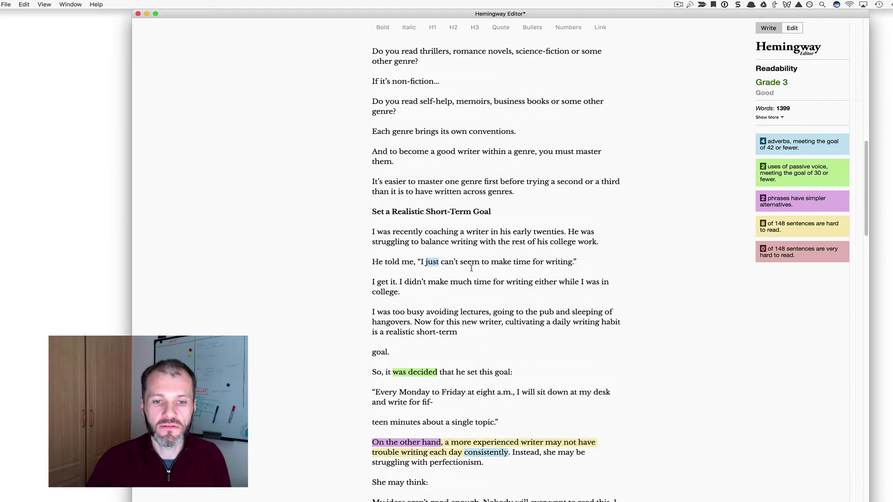
{"action": "scroll", "coordinate": [471, 269], "scroll_direction": "down", "scroll_amount": 3}
{"action": "scroll", "coordinate": [471, 269], "scroll_direction": "down", "scroll_amount": 1}
{"action": "mouse_move", "coordinate": [420, 350]}
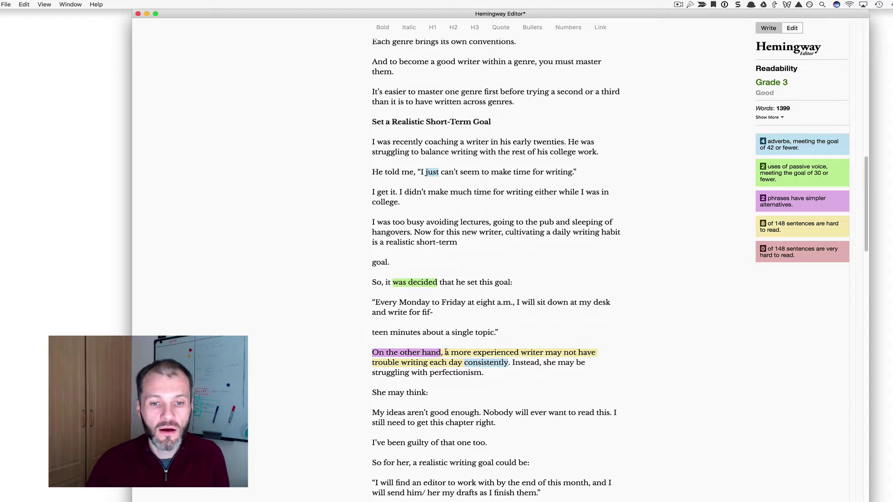
{"action": "left_click_drag", "start_coordinate": [448, 352], "coordinate": [365, 355]}
{"action": "left_click", "coordinate": [360, 357]}
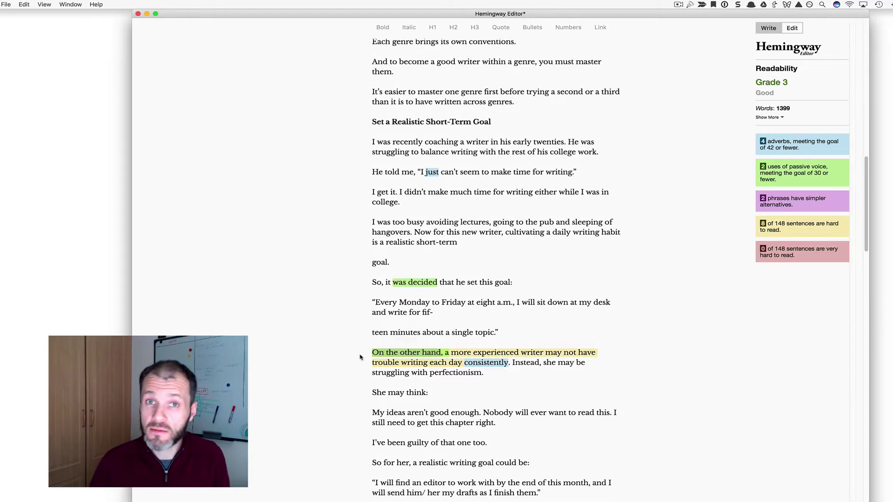
{"action": "type", "text": "A"}
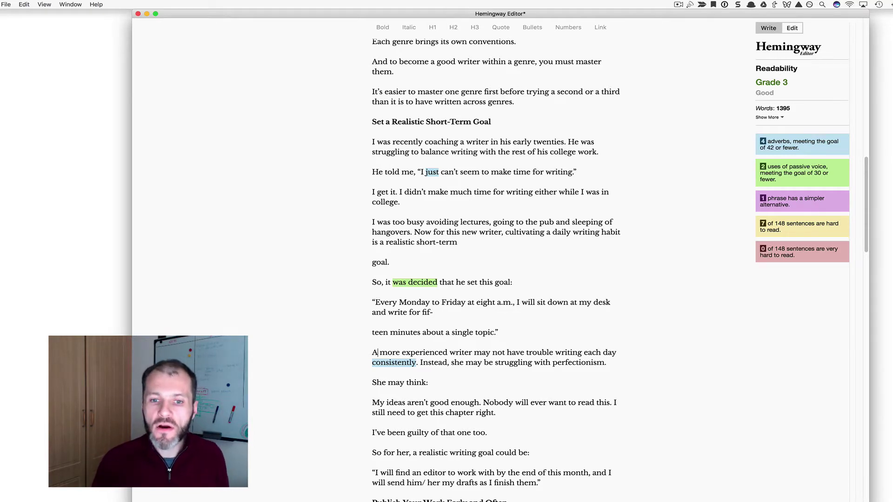
- Delete the adverb 'consistently' from the experienced-writer sentence
{"action": "left_click", "coordinate": [372, 372]}
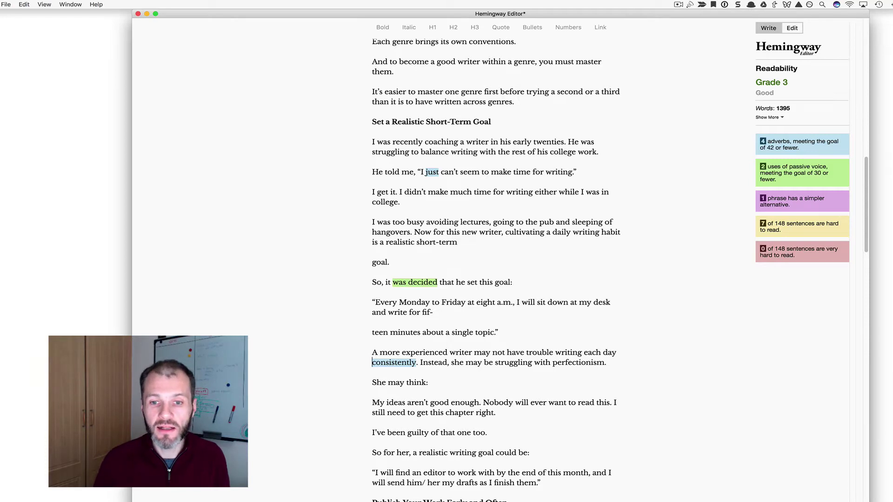
{"action": "key", "text": "shift+alt+Right"}
{"action": "key", "text": "shift+alt+Right"}
{"action": "key", "text": "shift+alt+Left"}
{"action": "key", "text": "BackSpace"}
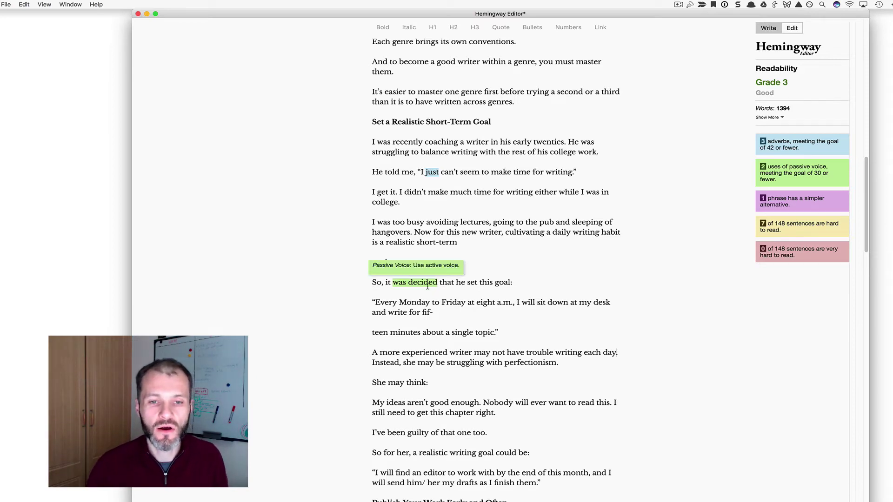
- Replace the passive 'it was decided that he set this' with 'we agreed on this'
{"action": "left_click", "coordinate": [413, 282]}
{"action": "left_click", "coordinate": [386, 282]}
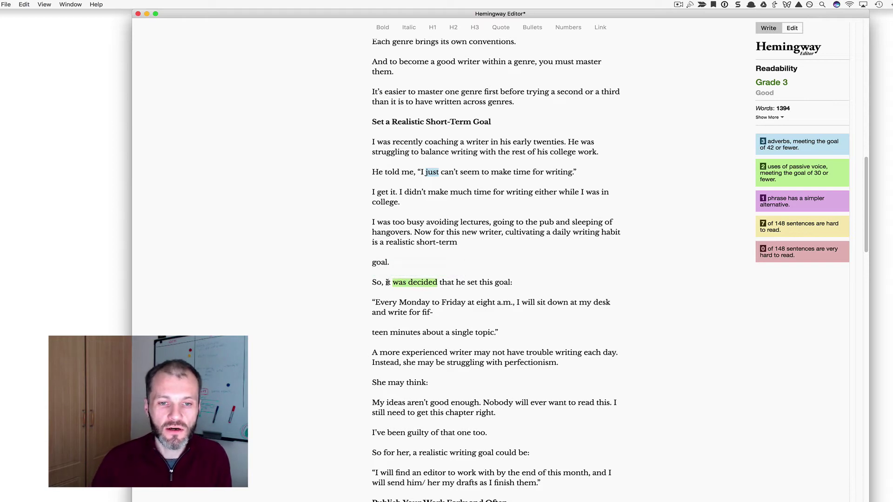
{"action": "type", "text": "we agreed on this"}
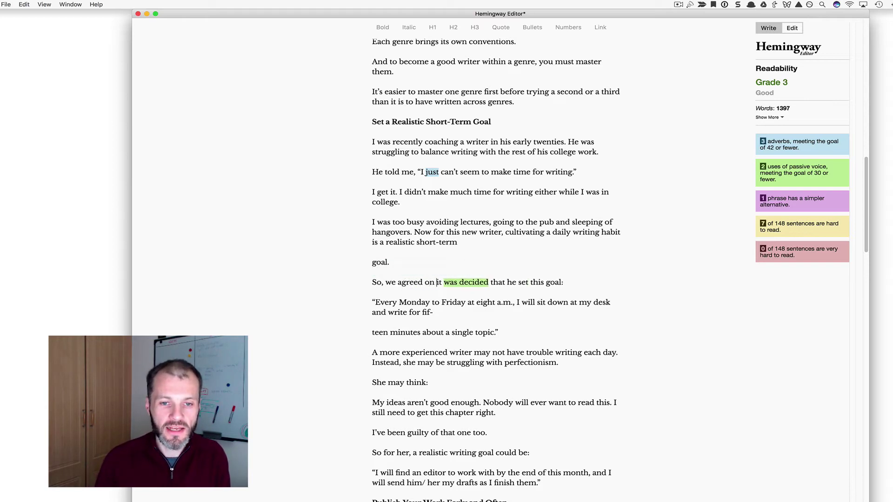
{"action": "key", "text": "shift+alt+Right"}
{"action": "key", "text": "shift+alt+Right"}
{"action": "key", "text": "shift+alt+Right"}
{"action": "key", "text": "shift+alt+Right"}
{"action": "key", "text": "shift+alt+Right"}
{"action": "key", "text": "shift+alt+Right"}
{"action": "key", "text": "shift+alt+Right"}
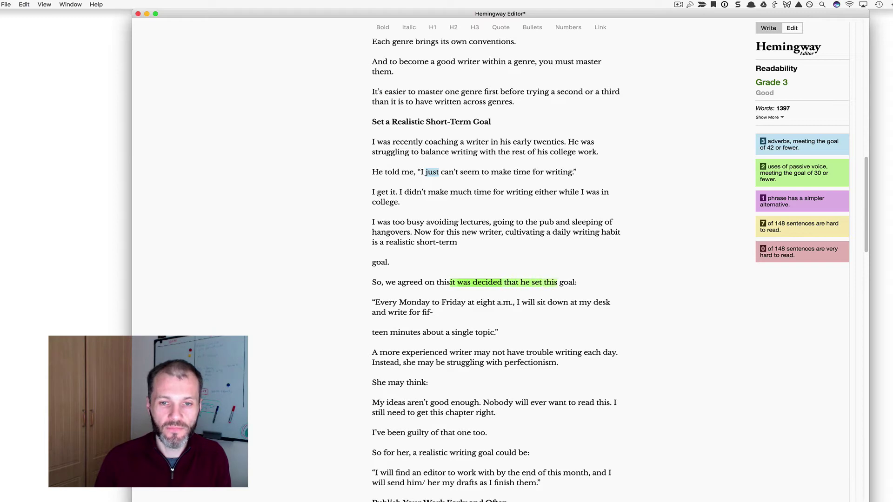
{"action": "key", "text": "BackSpace"}
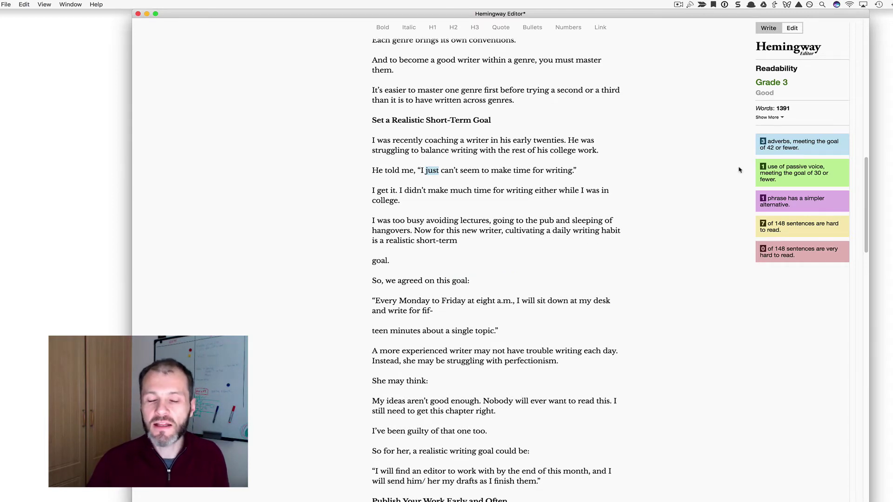
- Under 'Get the Professionals In', rewrite 'your work is reviewed on' as 'he or she reviews your work'
{"action": "scroll", "coordinate": [566, 229], "scroll_direction": "down", "scroll_amount": 6}
{"action": "scroll", "coordinate": [566, 229], "scroll_direction": "down", "scroll_amount": 18}
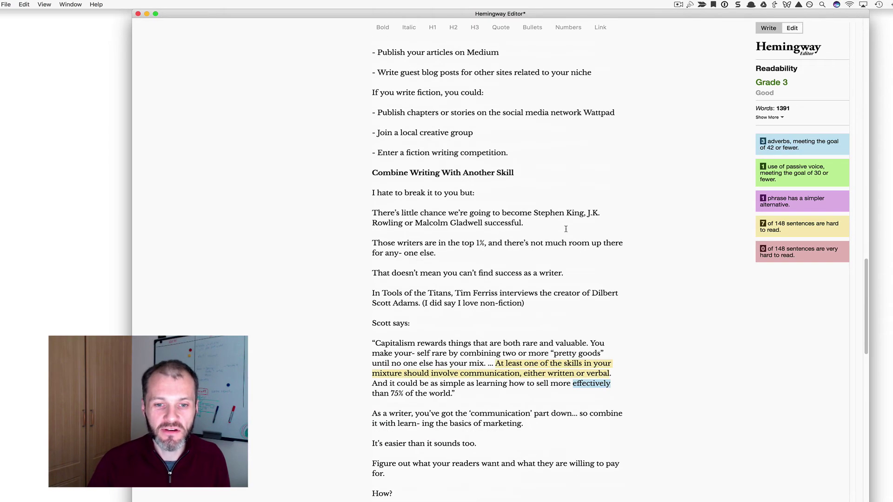
{"action": "scroll", "coordinate": [566, 228], "scroll_direction": "down", "scroll_amount": 7}
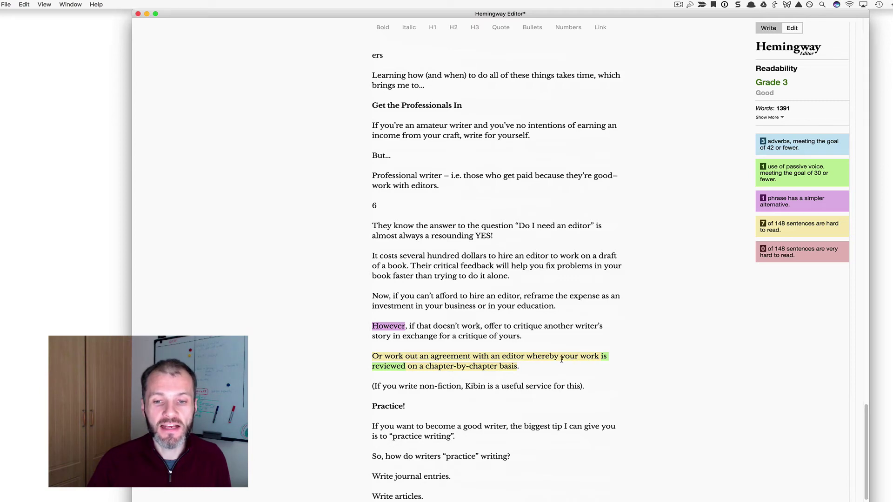
{"action": "left_click", "coordinate": [561, 357]}
{"action": "type", "text": "he or she re"}
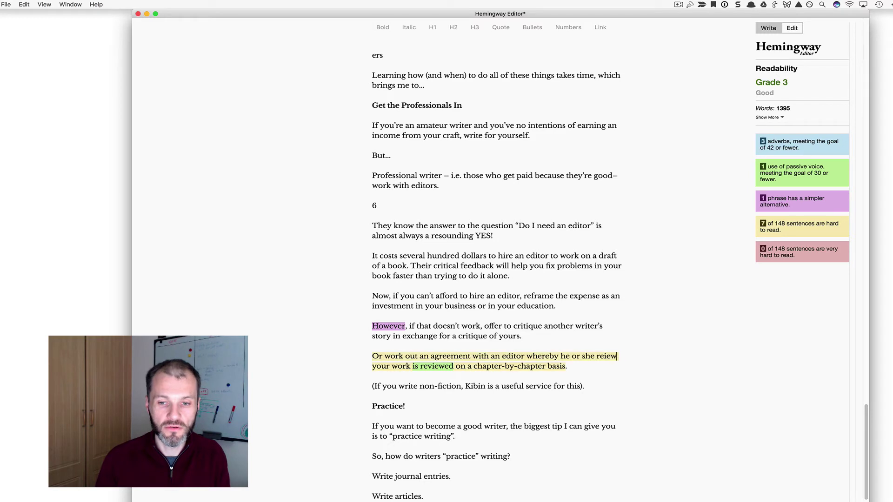
{"action": "type", "text": "views"}
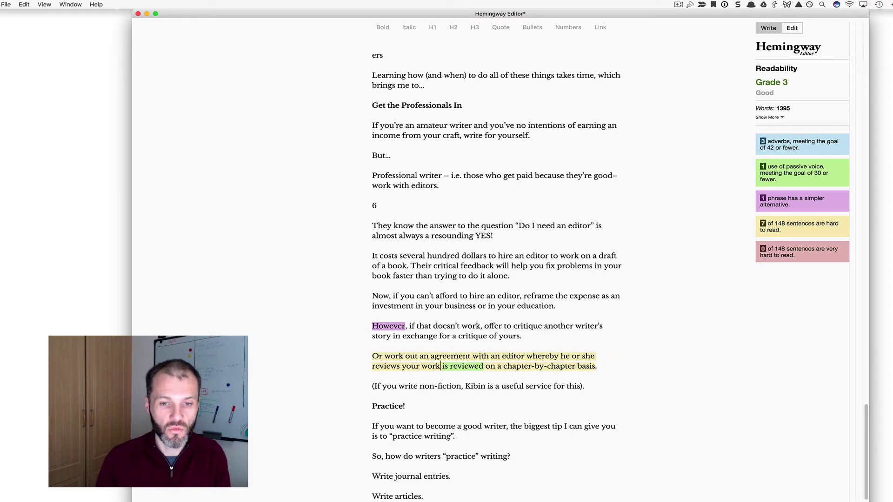
{"action": "key", "text": "shift+alt+Right"}
{"action": "key", "text": "shift+alt+Right"}
{"action": "key", "text": "shift+alt+Right"}
{"action": "key", "text": "BackSpace"}
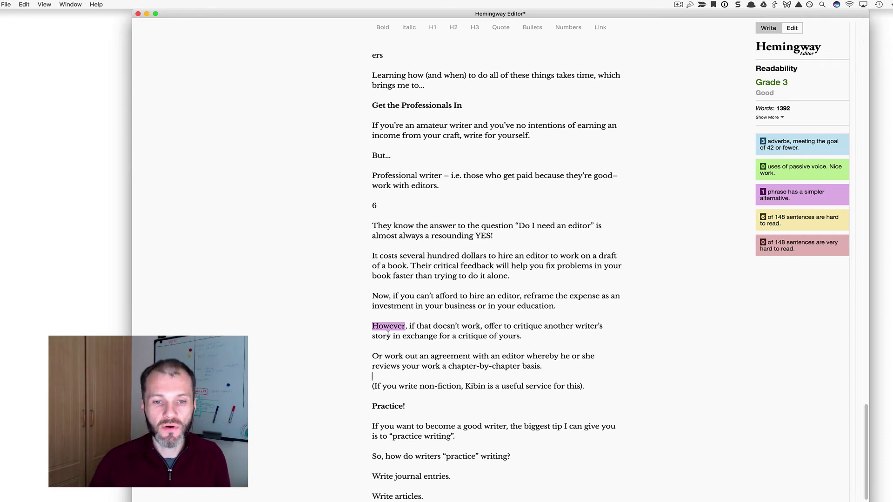
- Accept the suggested 'Yet' in place of 'However' at the start of the critique sentence
{"action": "mouse_move", "coordinate": [387, 327]}
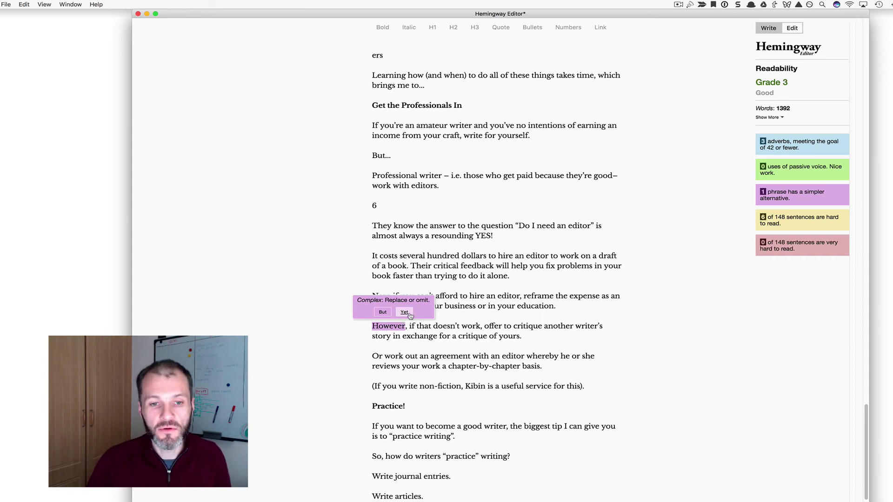
{"action": "left_click", "coordinate": [404, 312]}
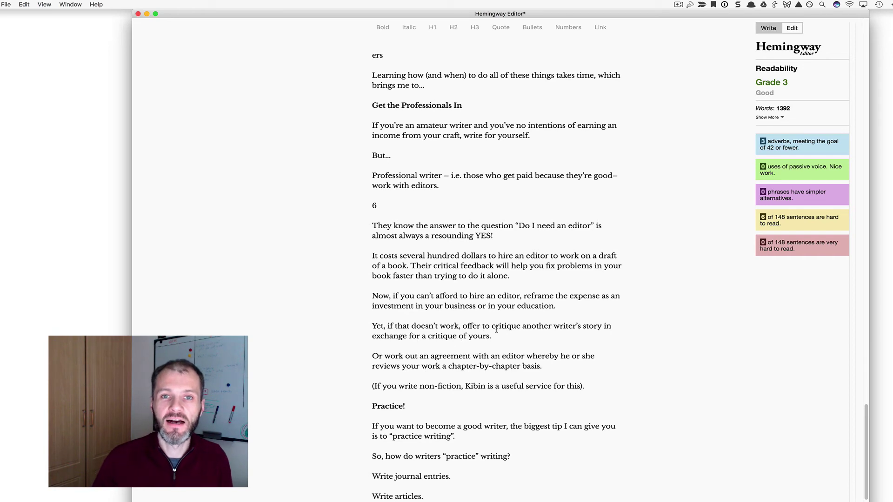